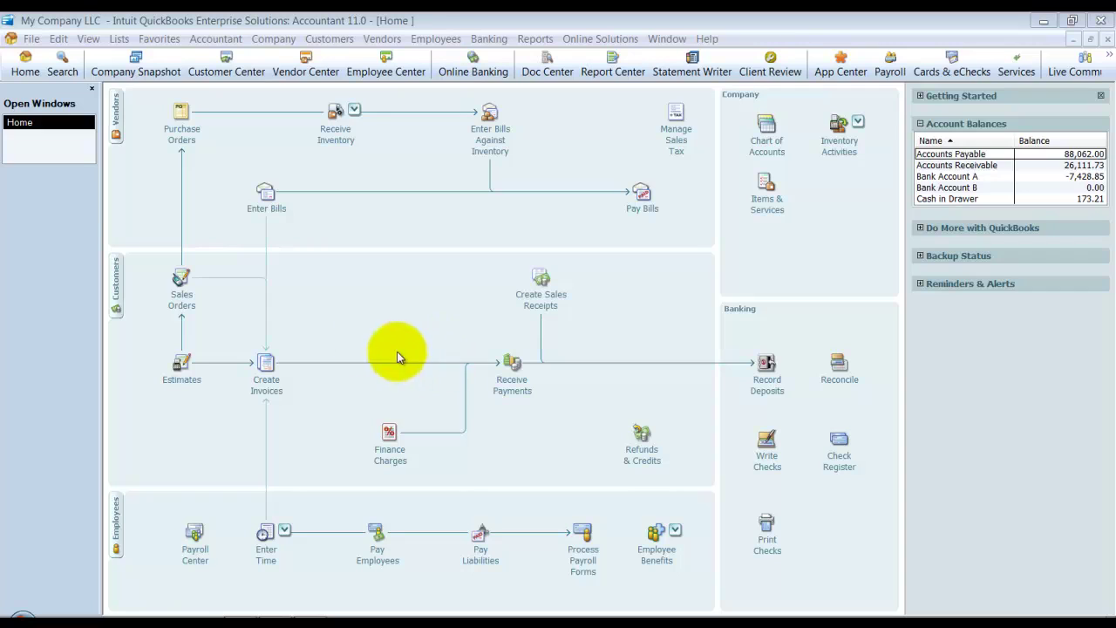
Open the Tax: 1099 company preferences through Edit > Preferences.
click(65, 41)
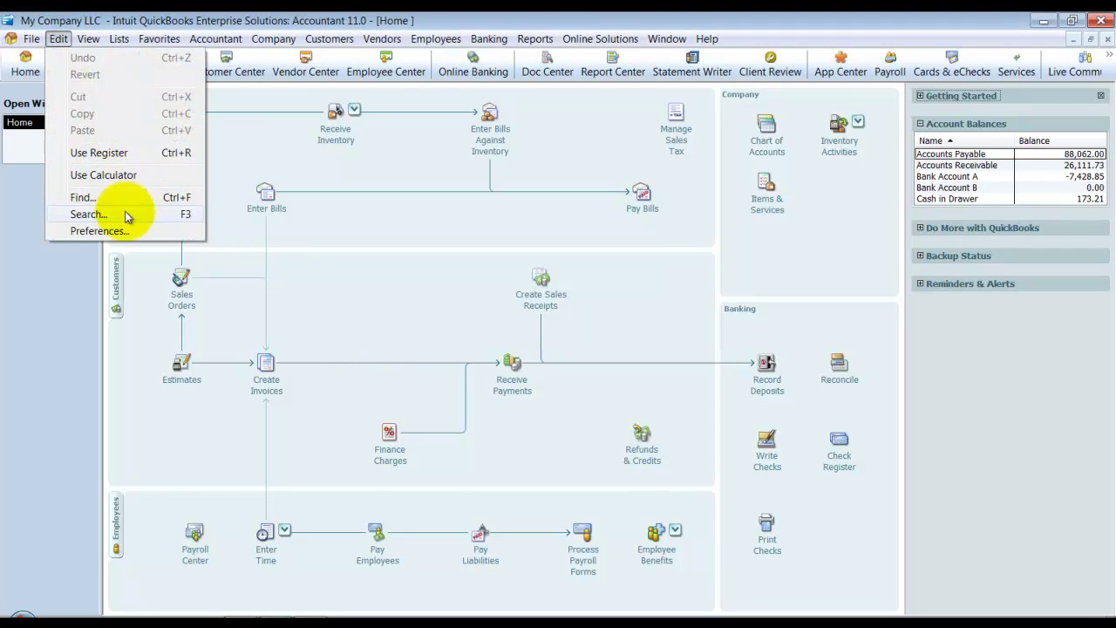
click(145, 236)
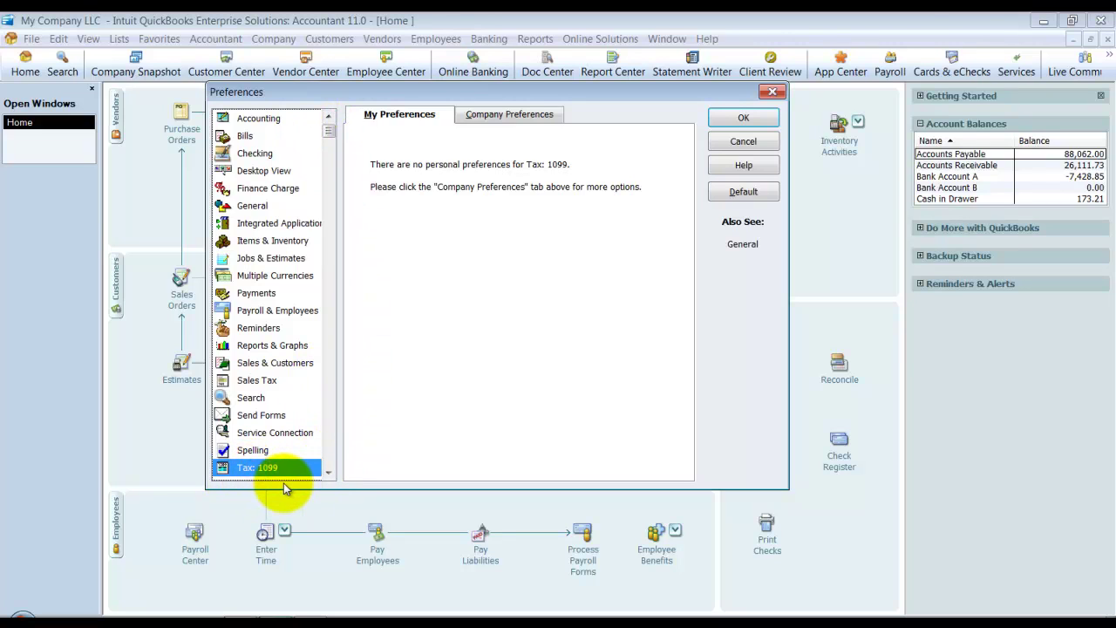
click(509, 114)
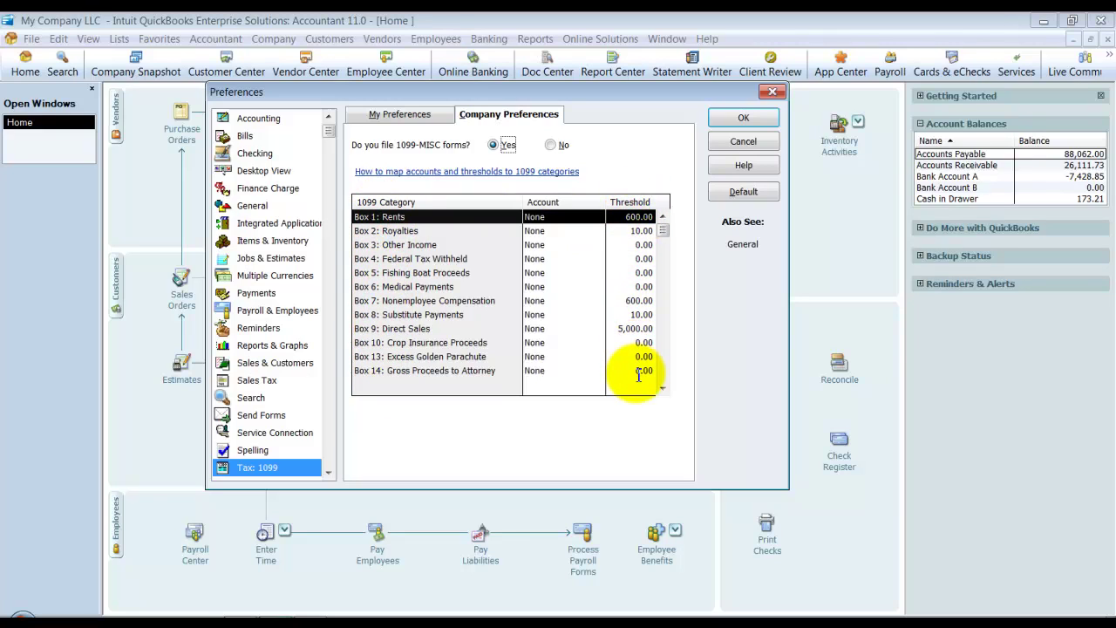
click(620, 216)
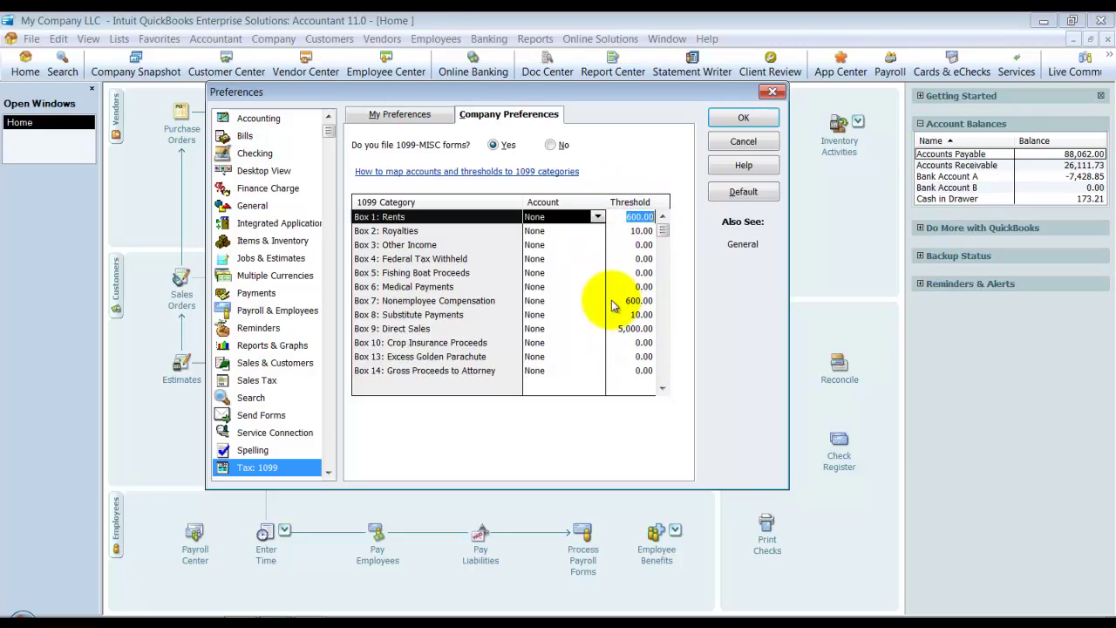
click(524, 301)
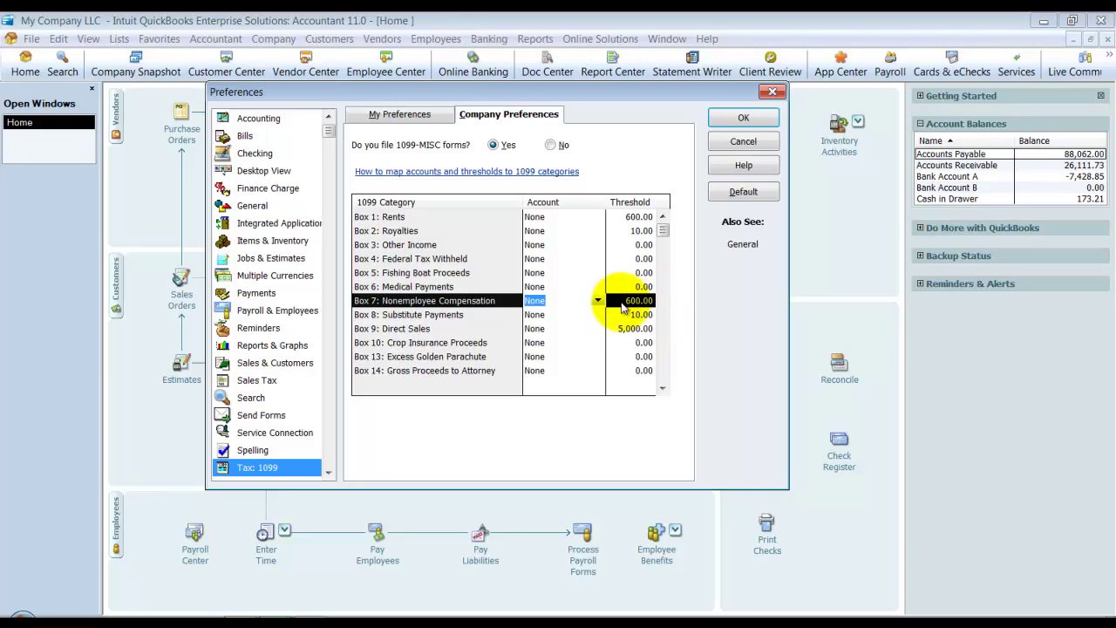
click(656, 300)
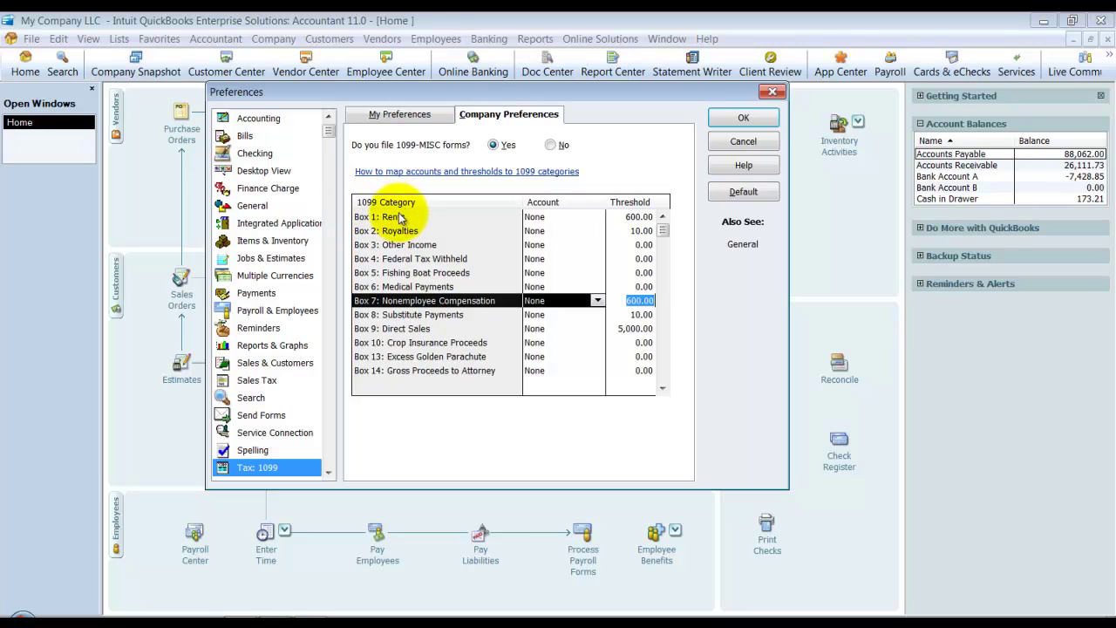
click(571, 216)
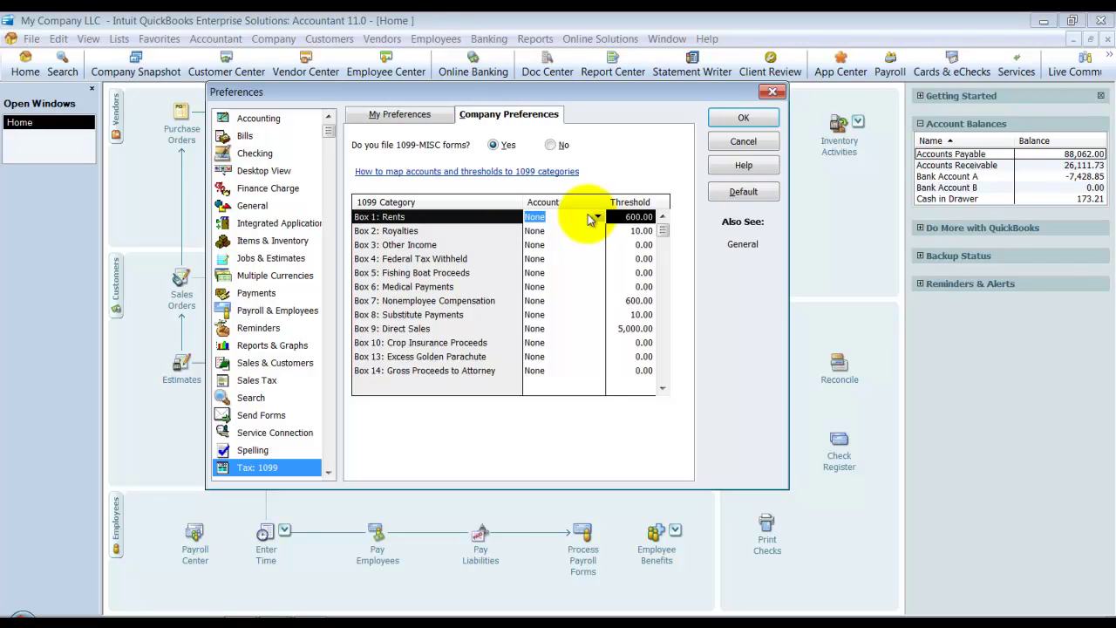
Map Box 1: Rents to the Rent Expense account, keeping its 600.00 threshold.
click(598, 217)
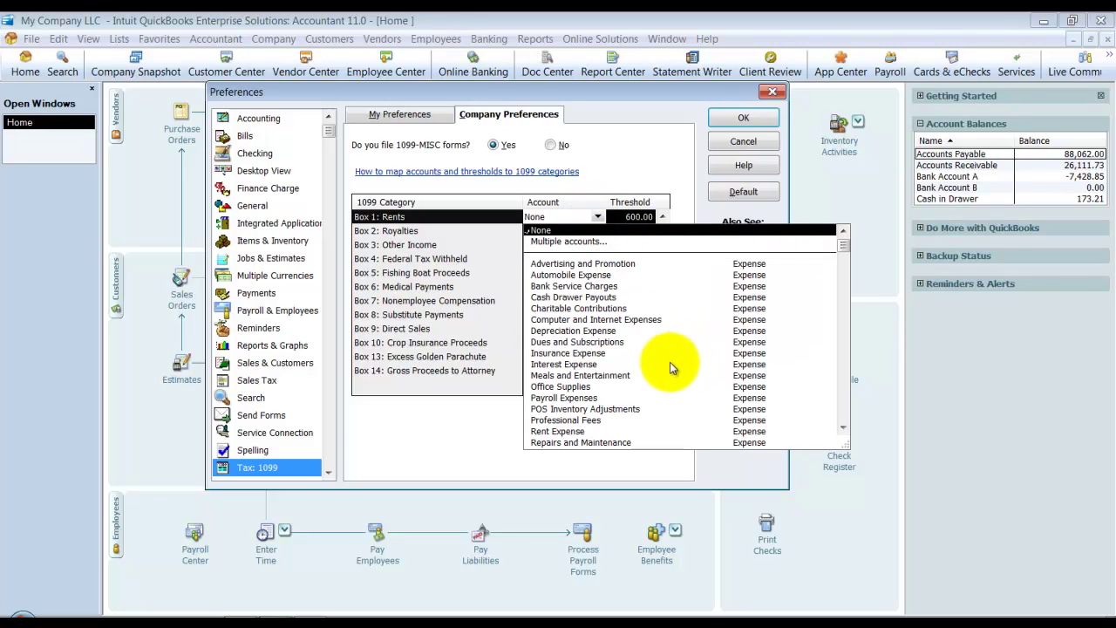
scroll(593, 266, down, 1)
scroll(593, 266, down, 3)
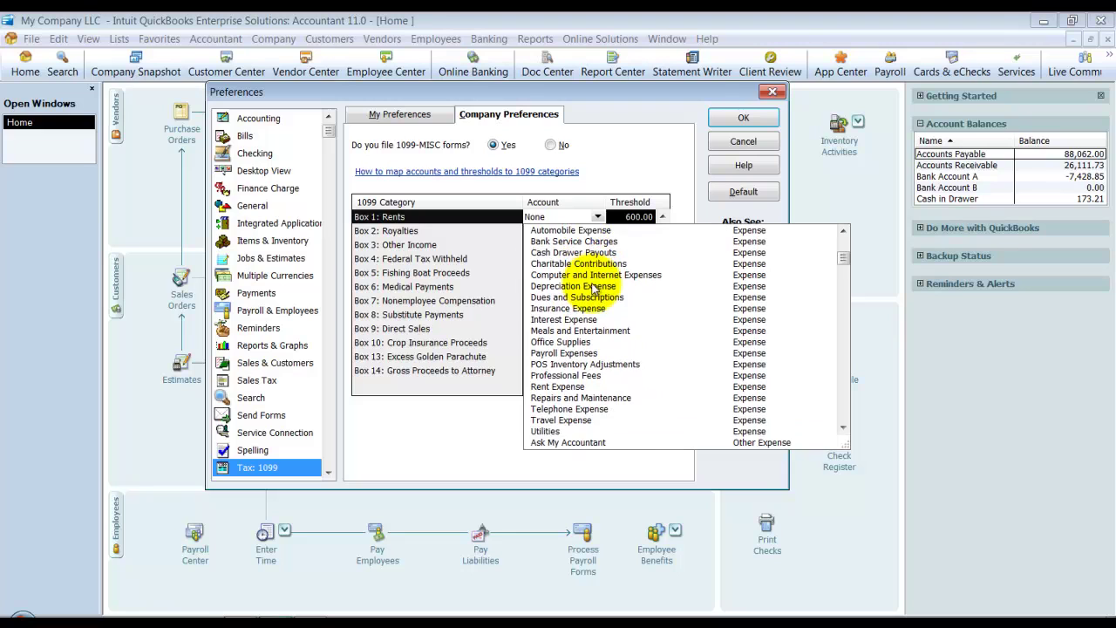
scroll(680, 388, down, 9)
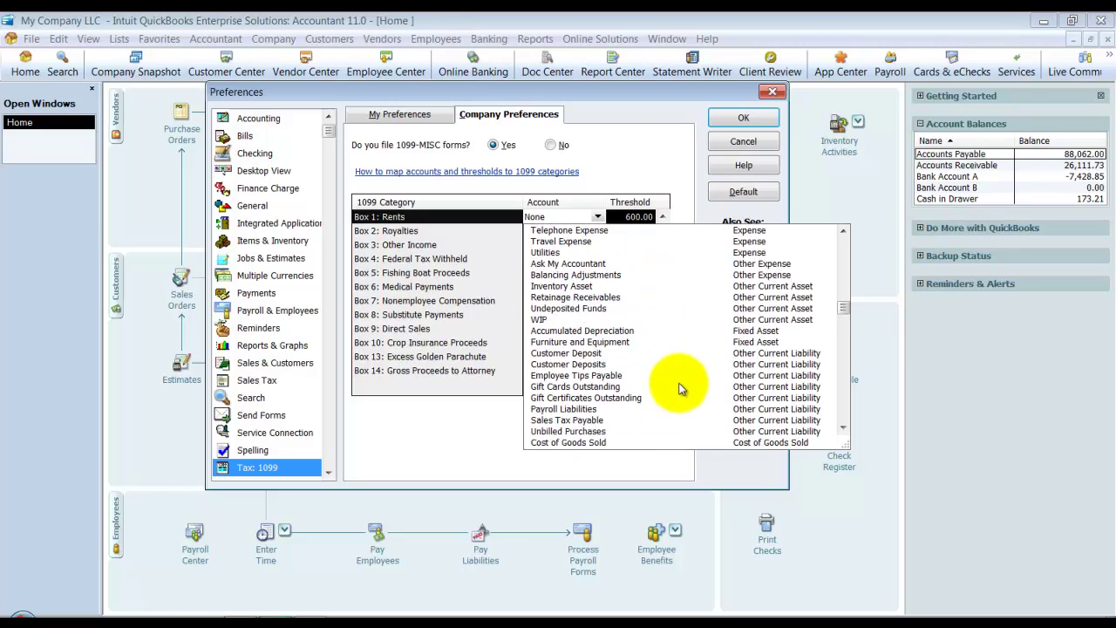
scroll(689, 327, down, 5)
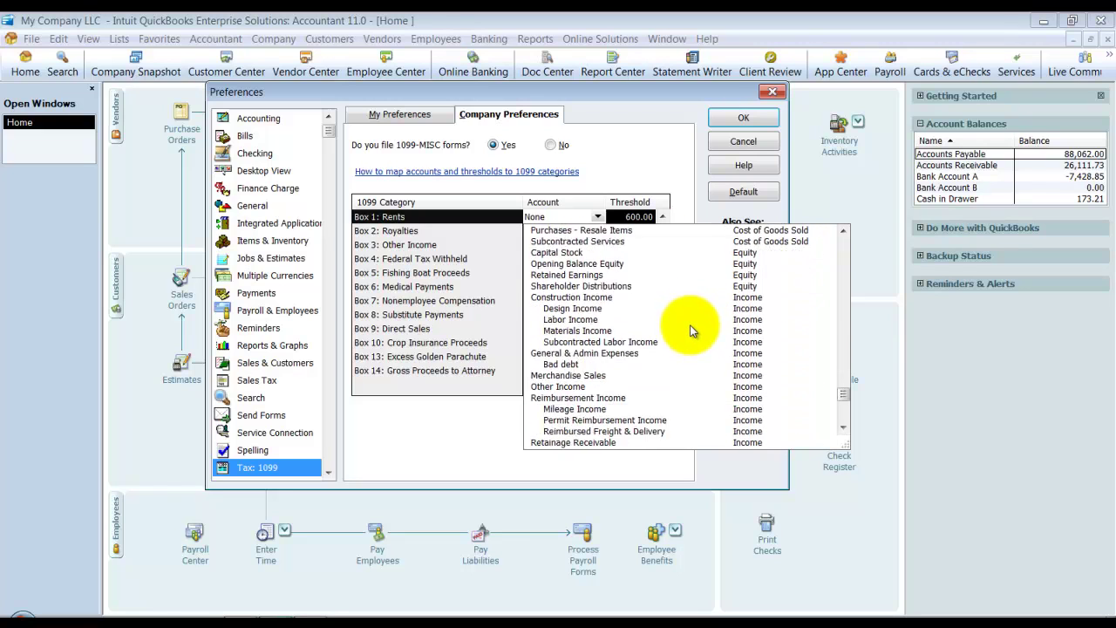
scroll(769, 386, up, 4)
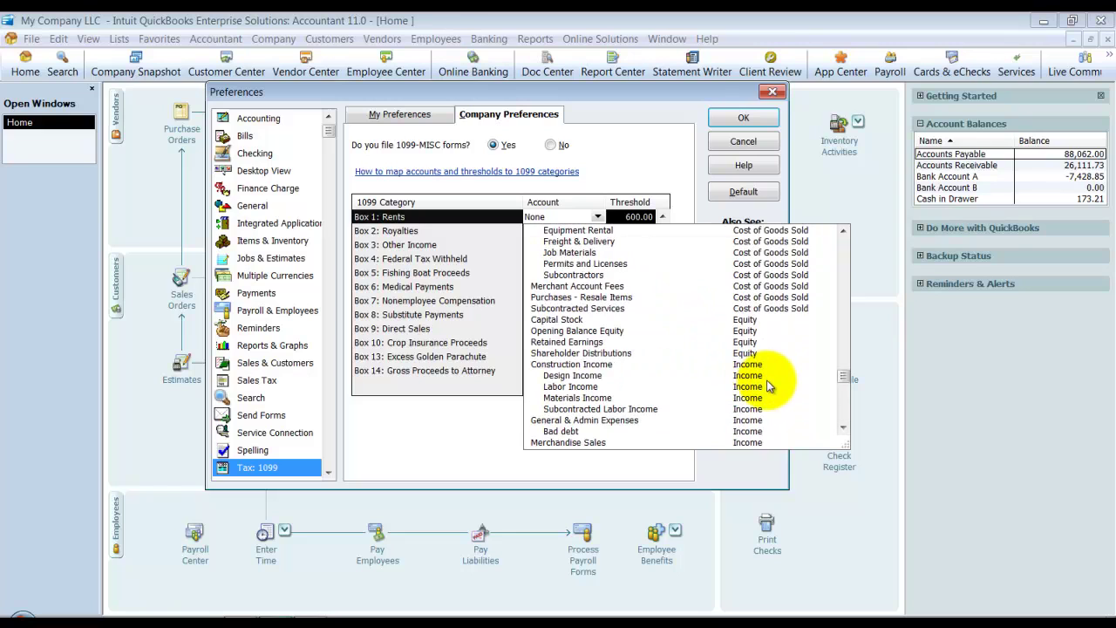
scroll(769, 387, up, 12)
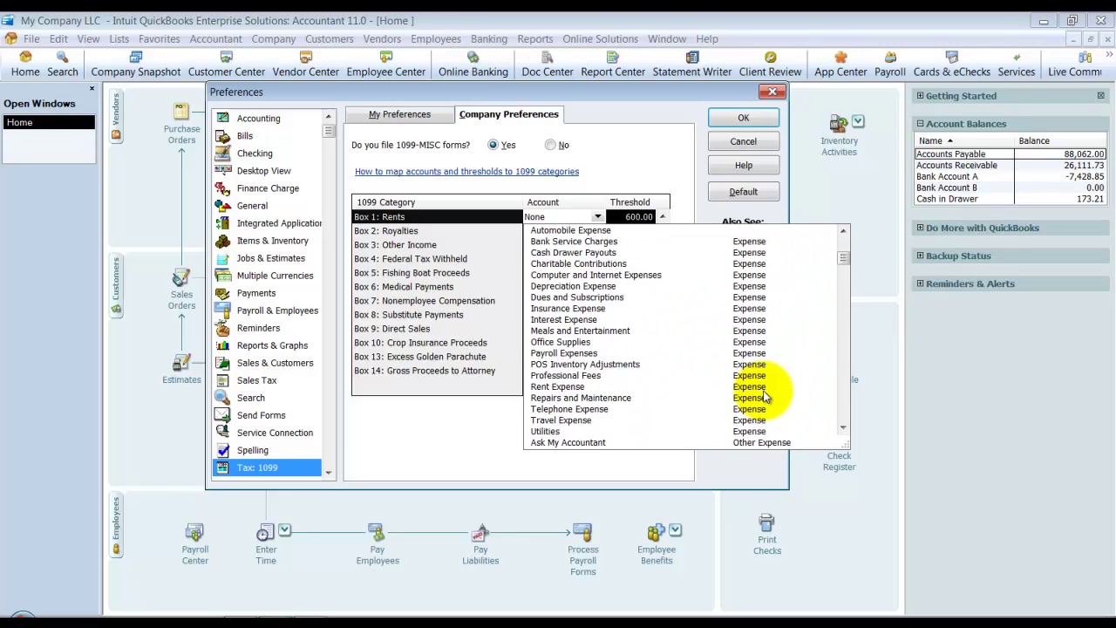
scroll(764, 397, up, 2)
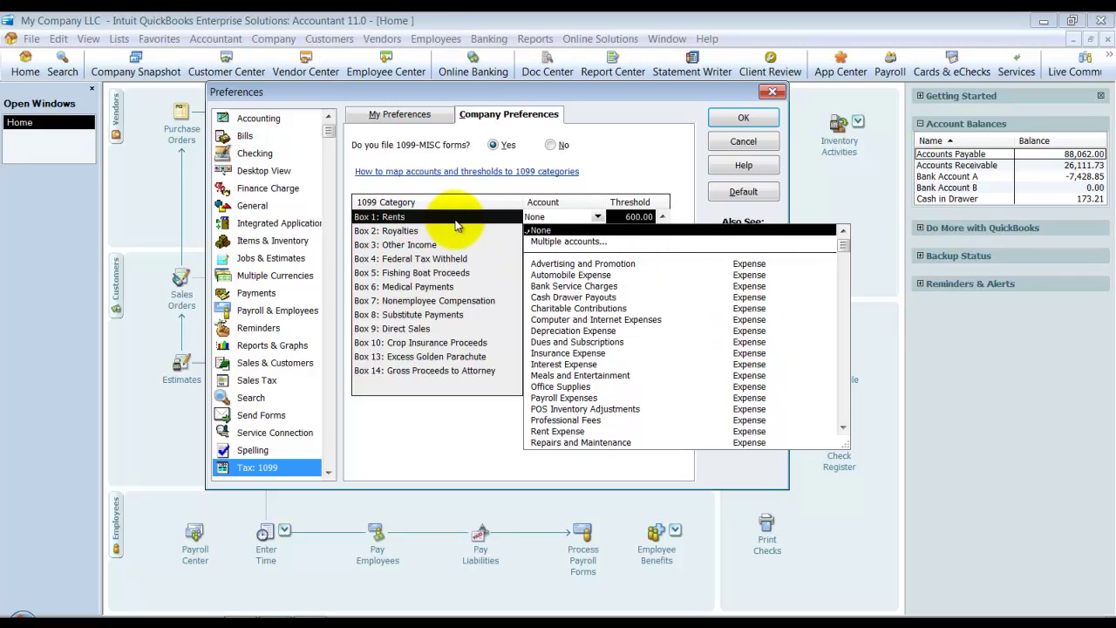
click(569, 432)
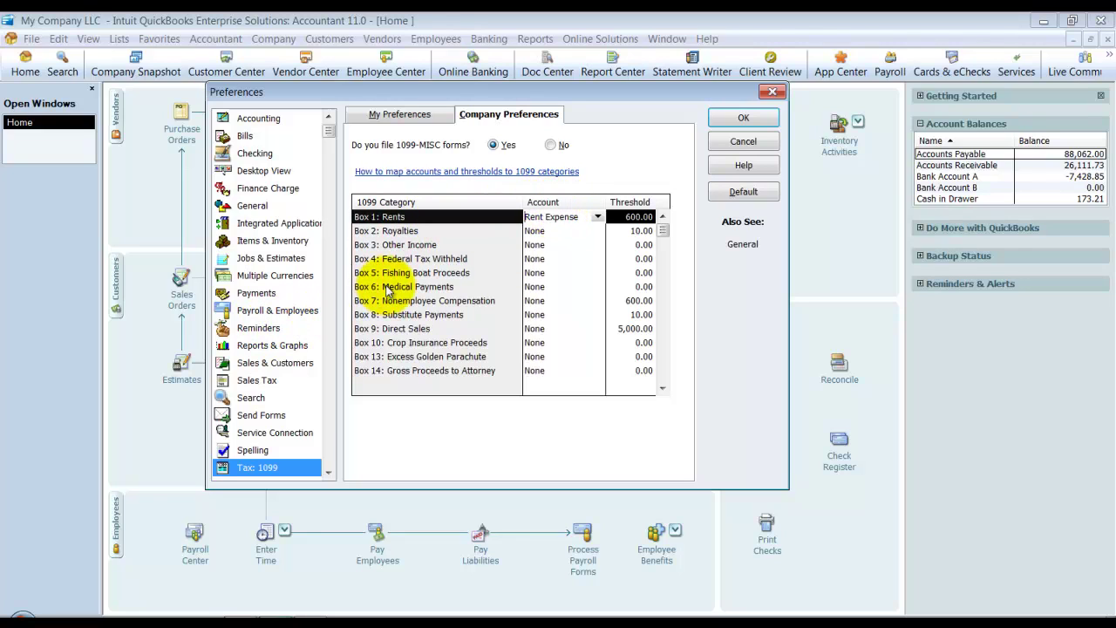
Switch Box 7 to multiple accounts, checking Advertising and Promotion but not Computer and Internet Expenses.
click(528, 302)
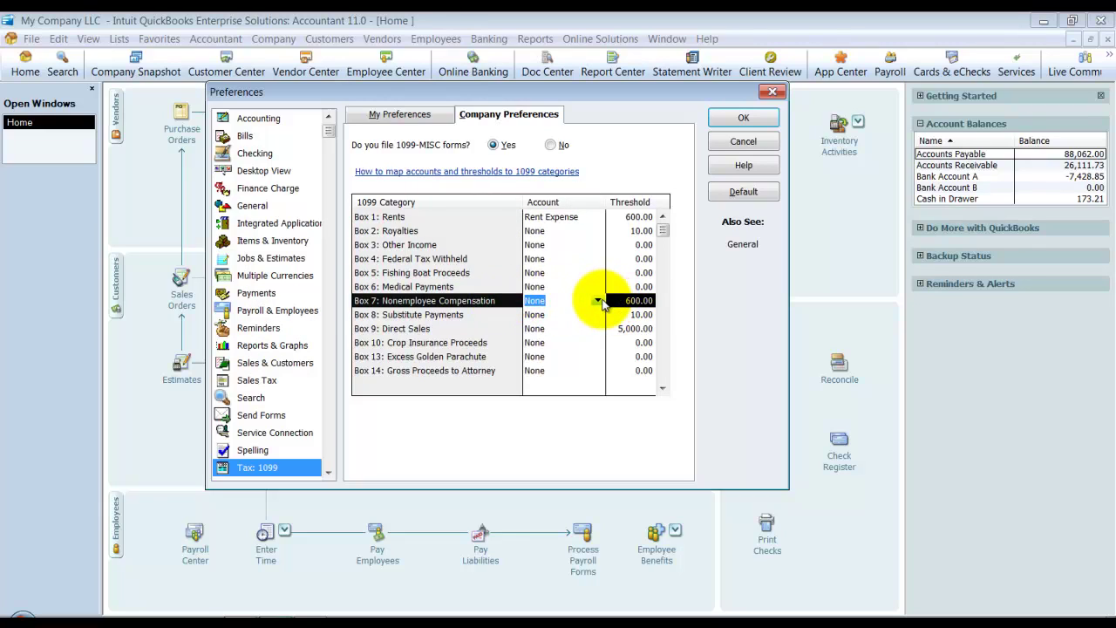
click(600, 301)
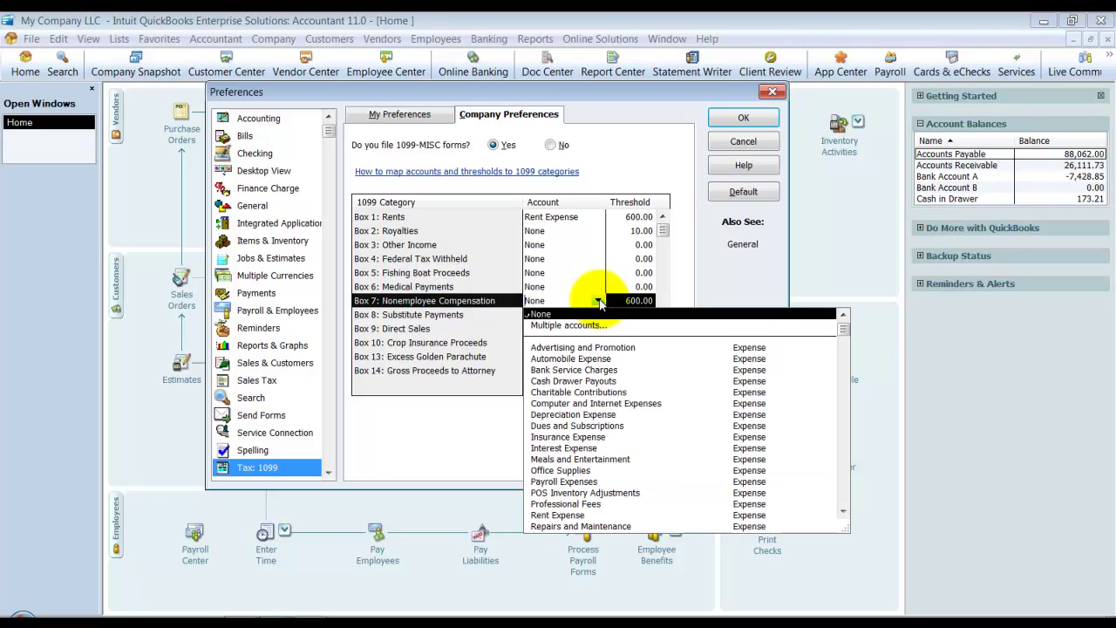
click(561, 326)
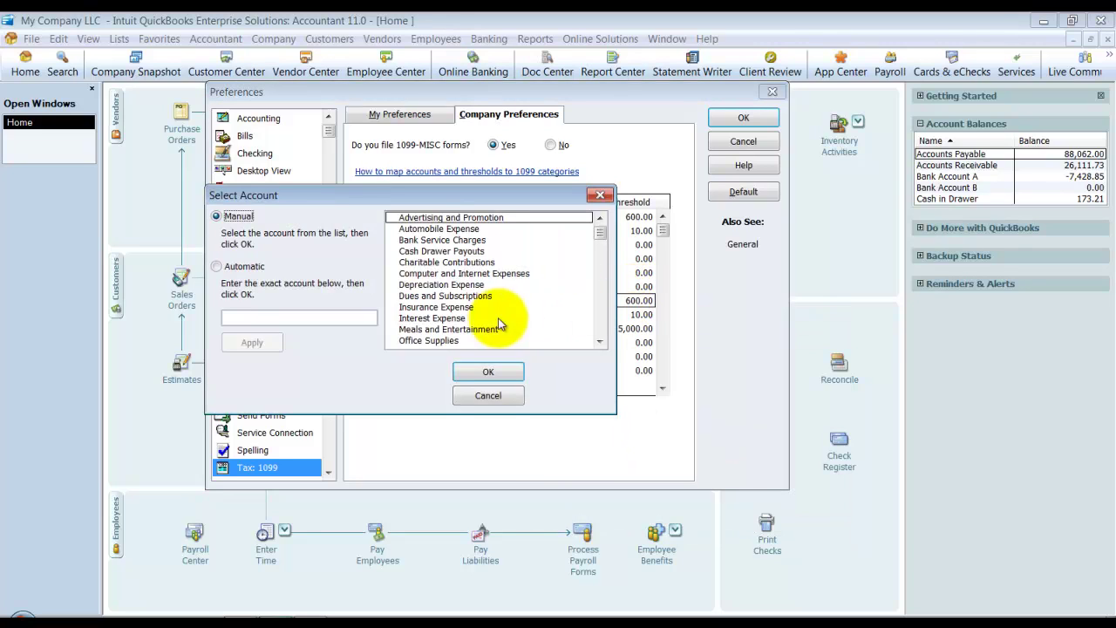
click(417, 221)
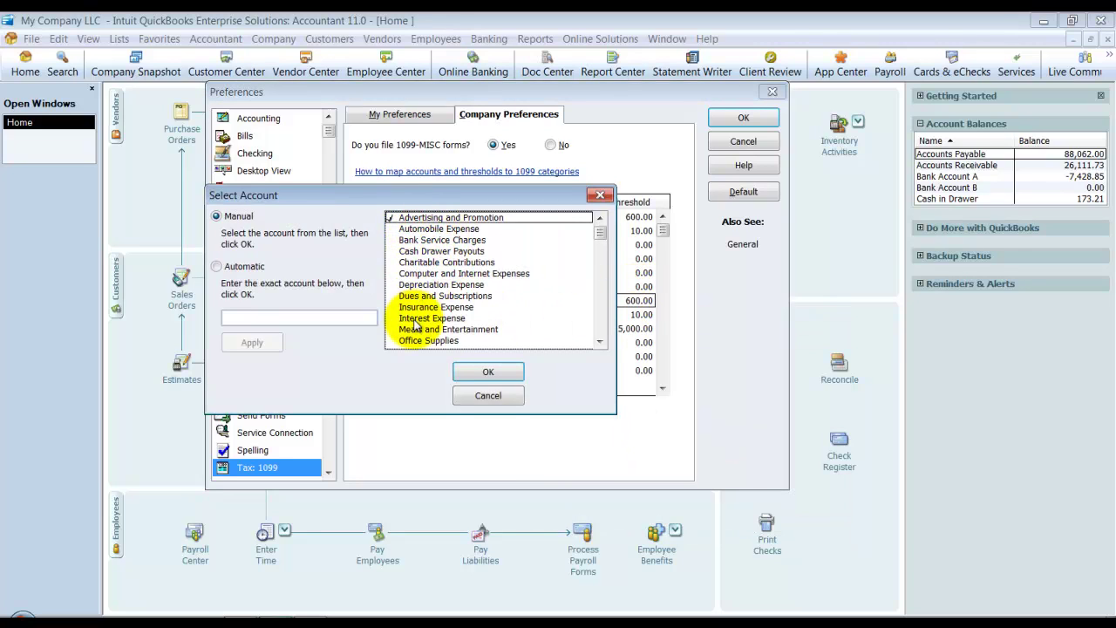
click(419, 275)
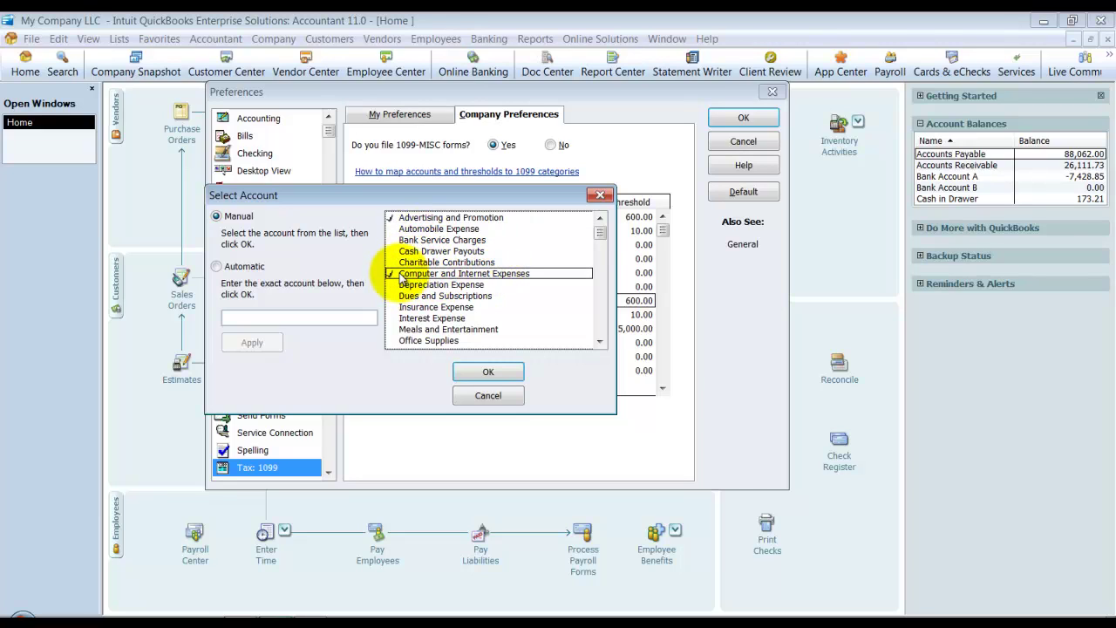
click(401, 276)
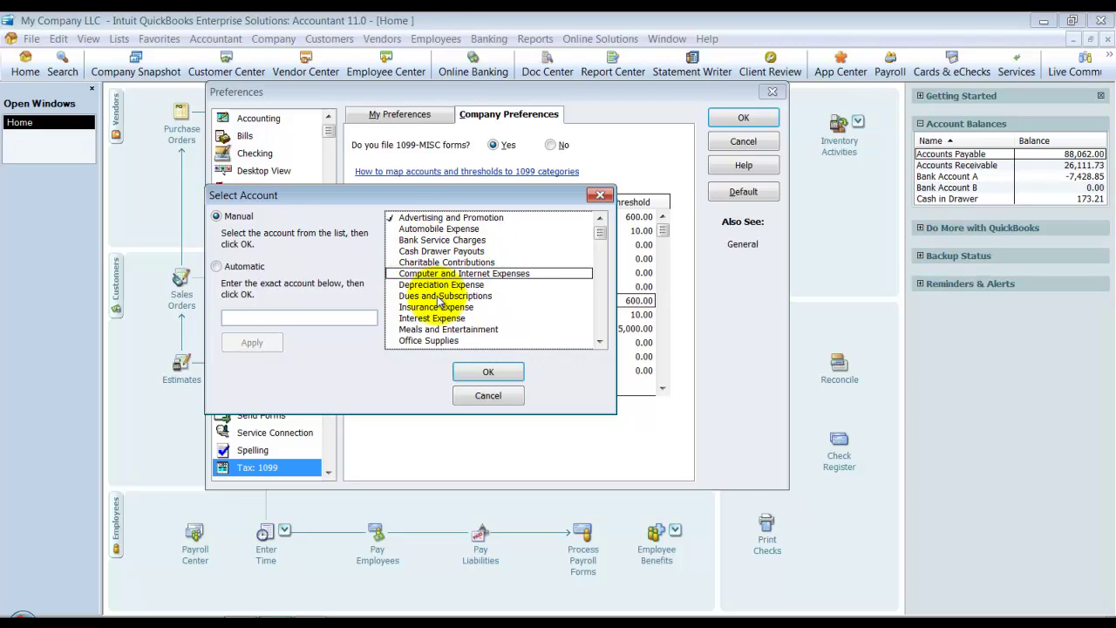
Add Professional Fees, Repairs and Maintenance and Subcontractors to the Box 7 accounts.
scroll(436, 327, down, 1)
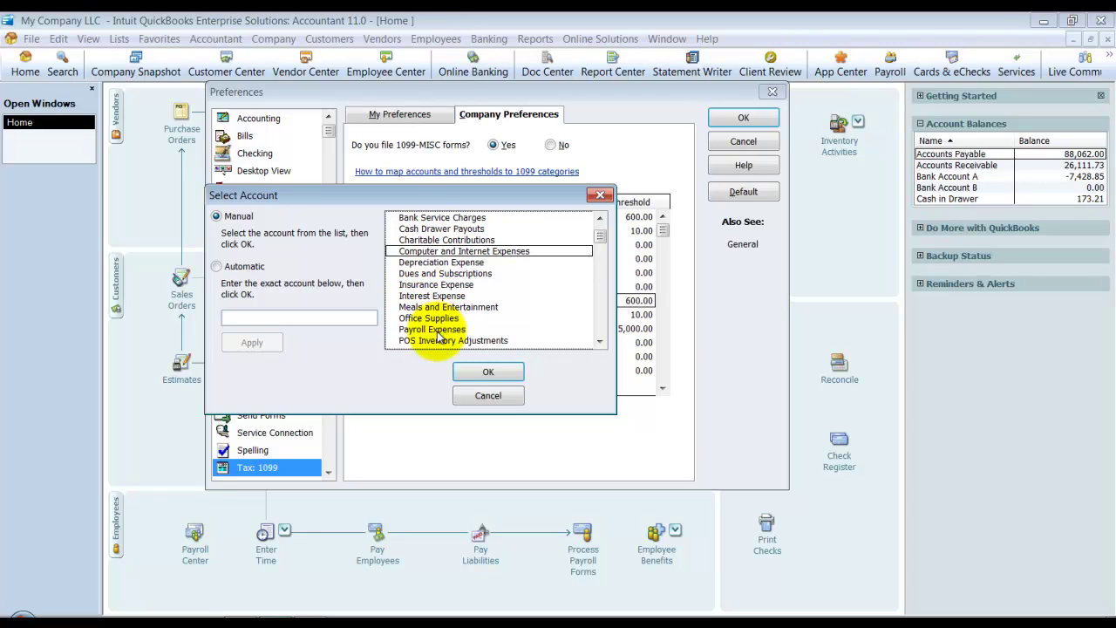
scroll(441, 335, down, 1)
click(448, 329)
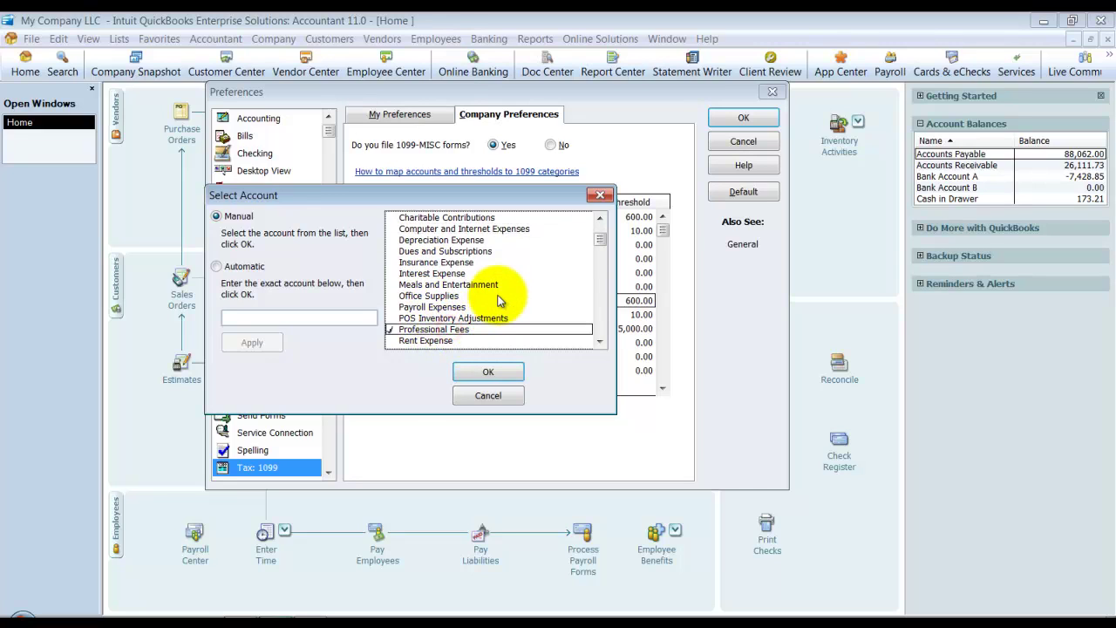
scroll(500, 300, down, 1)
scroll(501, 300, down, 1)
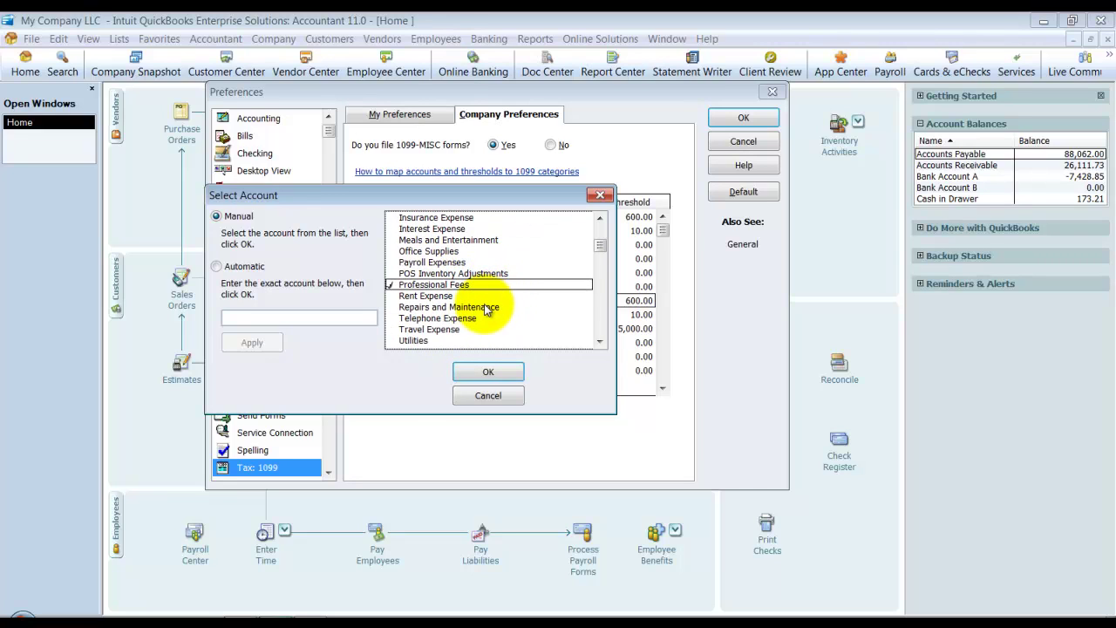
click(486, 307)
scroll(515, 286, down, 1)
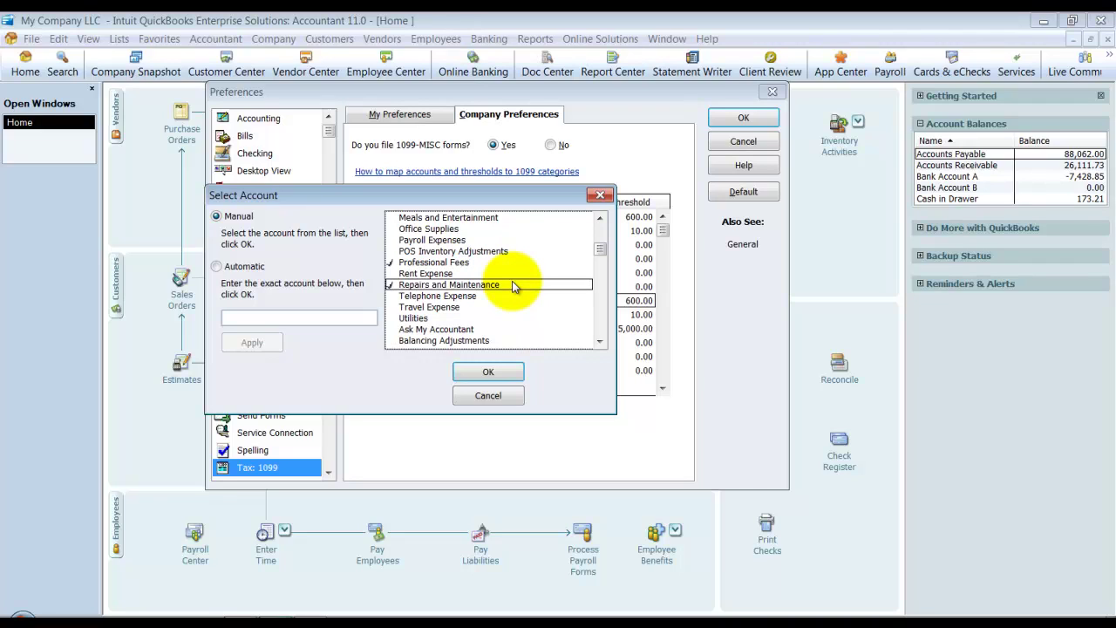
scroll(514, 286, down, 1)
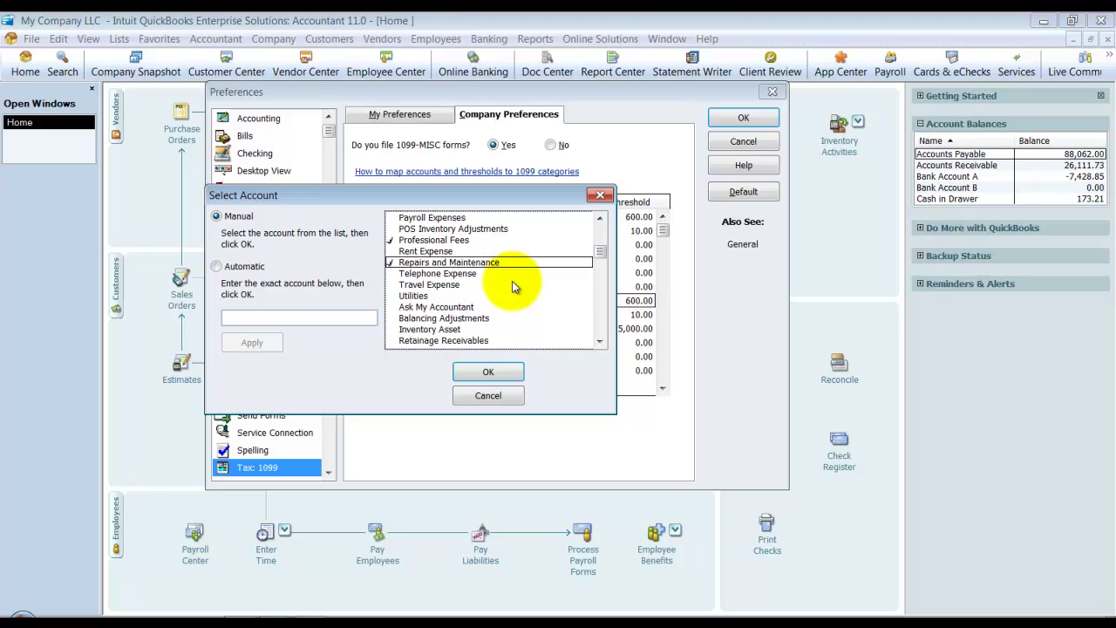
scroll(514, 288, down, 4)
scroll(514, 291, down, 2)
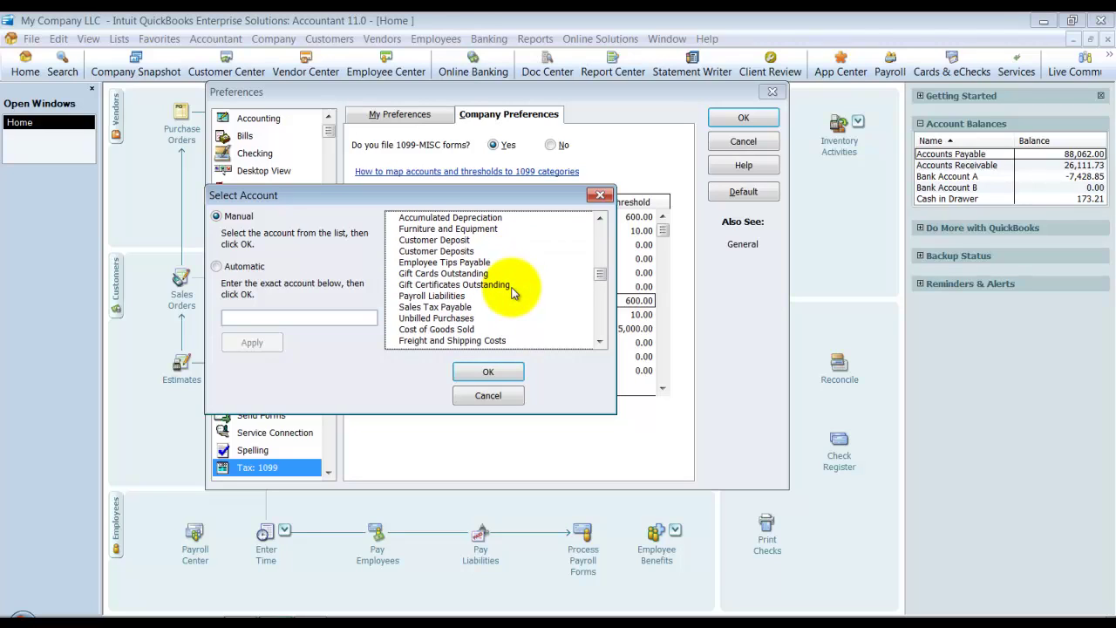
scroll(514, 292, down, 2)
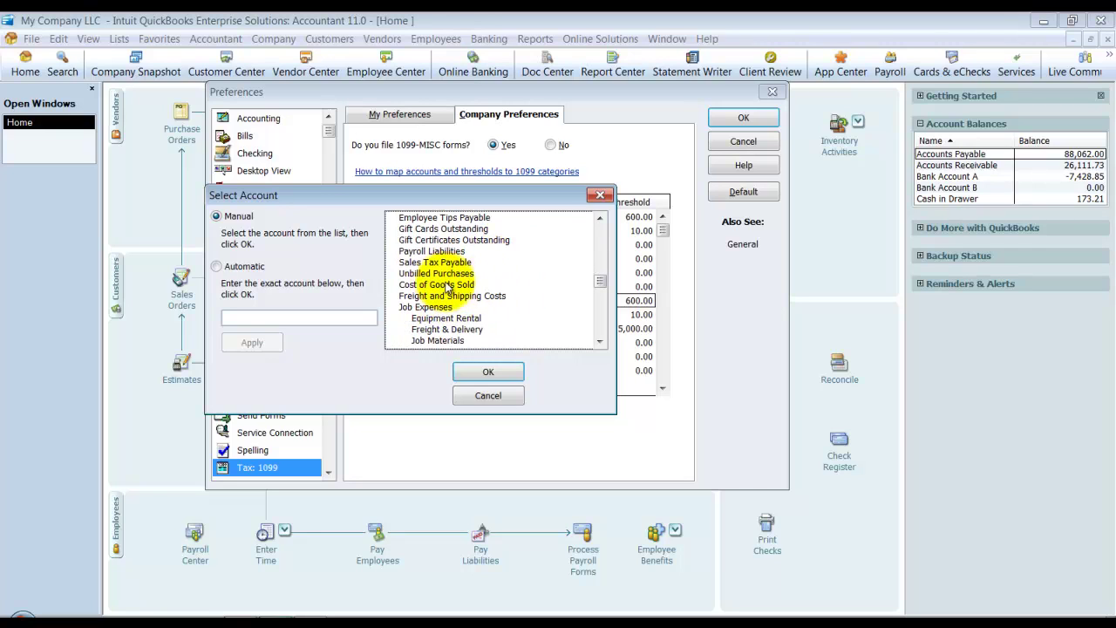
scroll(456, 299, down, 1)
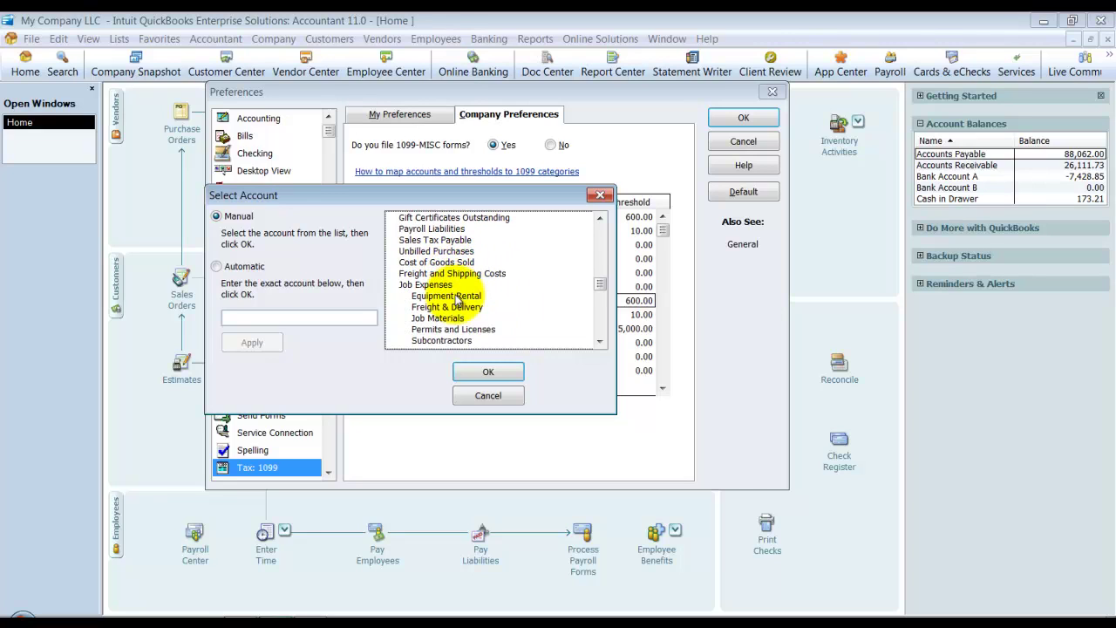
click(462, 341)
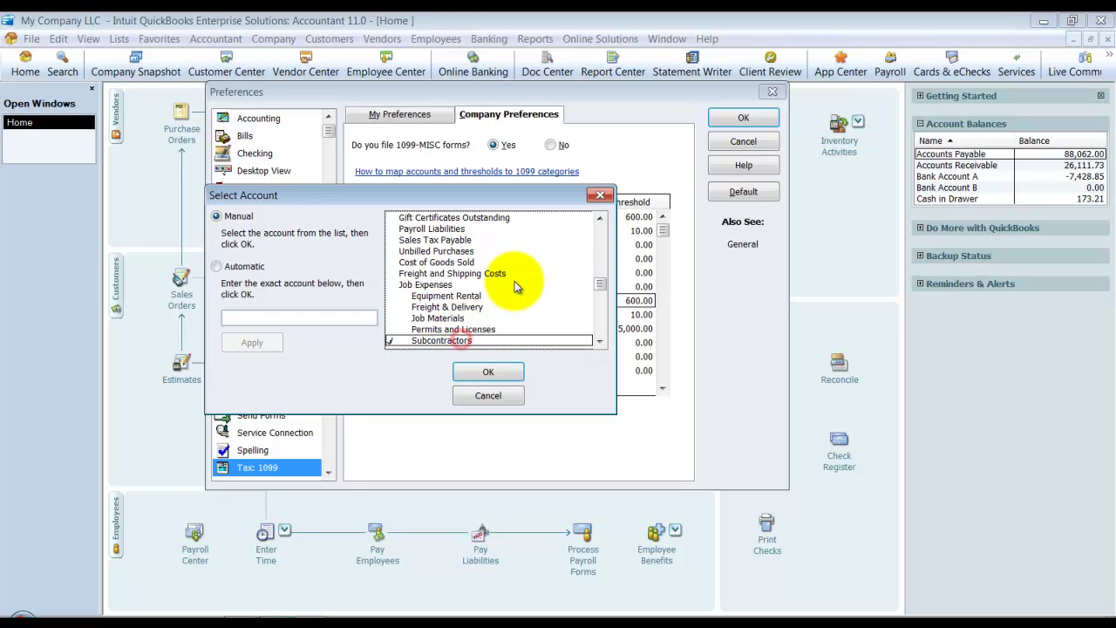
Confirm the four selected accounts for Box 7: Nonemployee Compensation.
scroll(513, 290, down, 2)
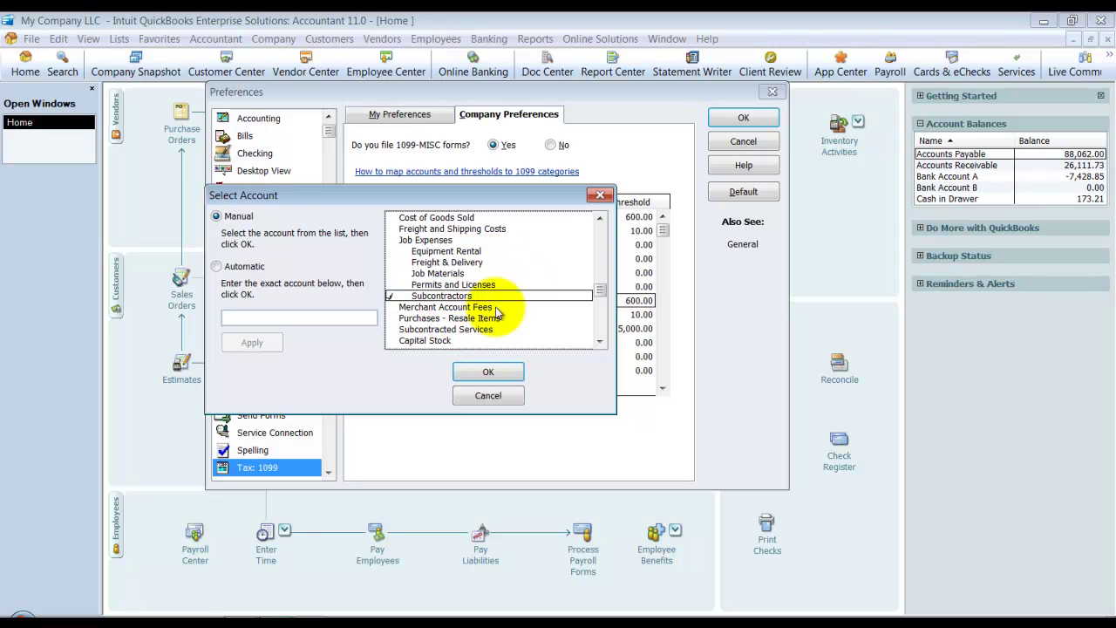
scroll(513, 304, down, 1)
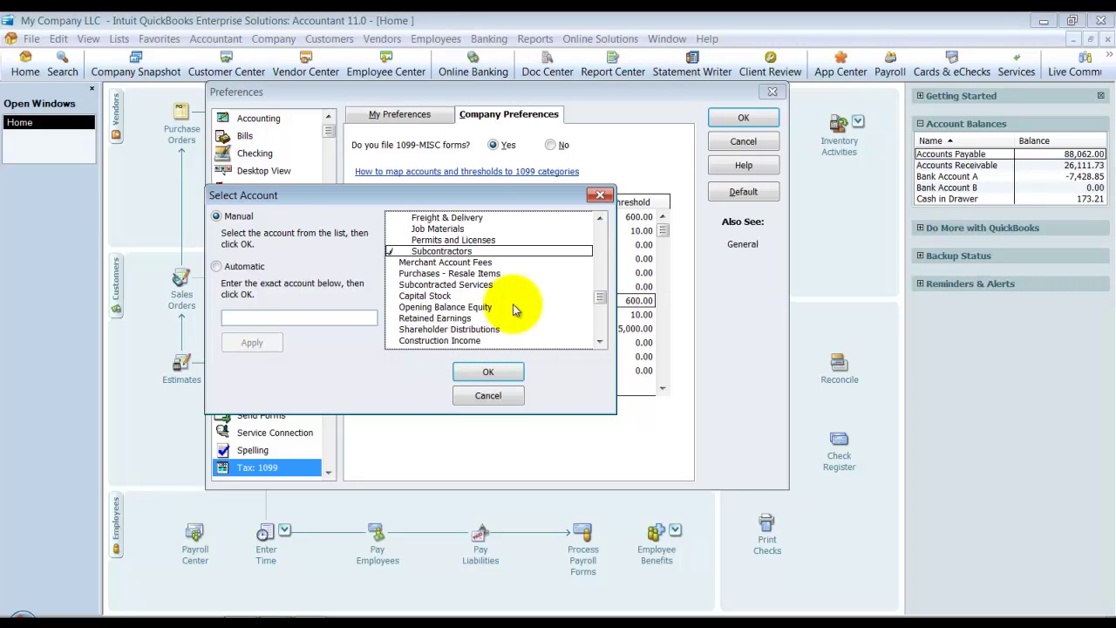
scroll(513, 304, down, 2)
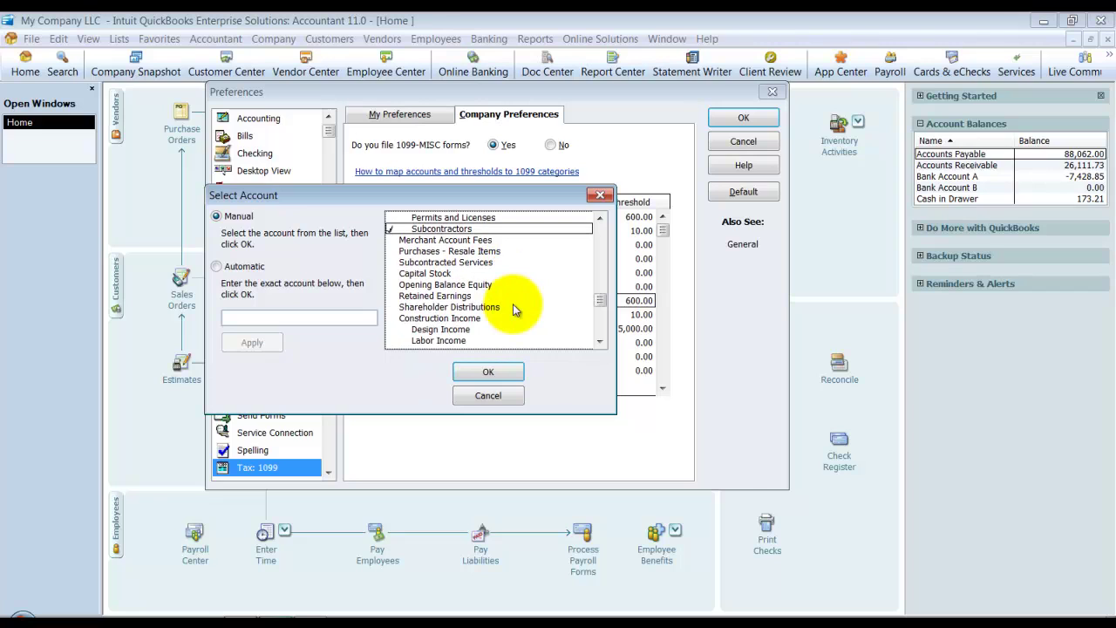
scroll(513, 303, down, 4)
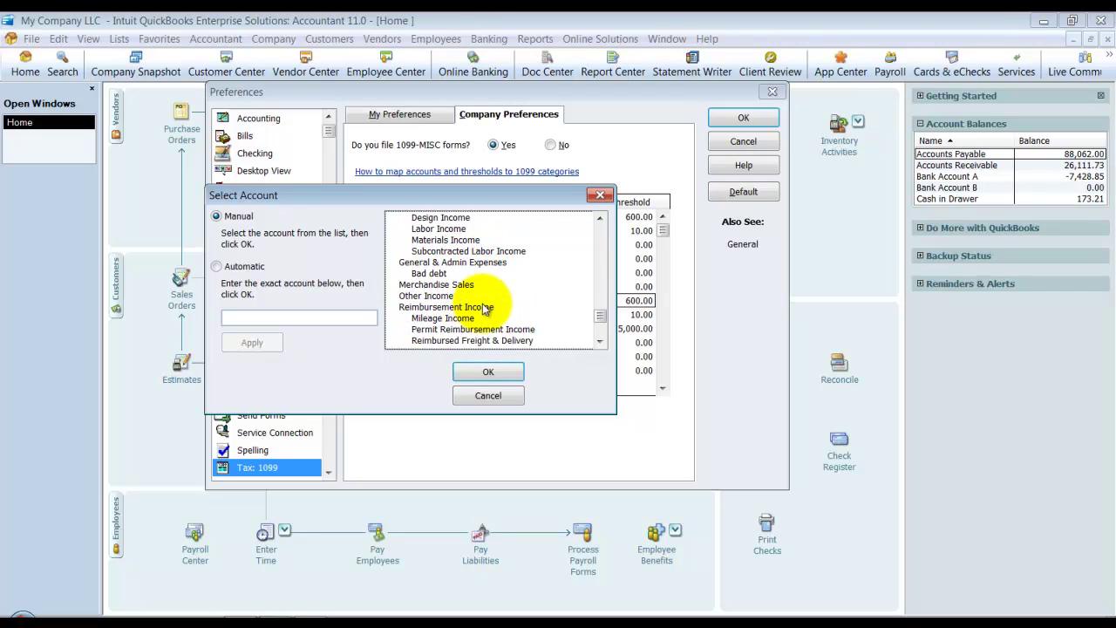
scroll(485, 309, down, 2)
scroll(481, 314, down, 2)
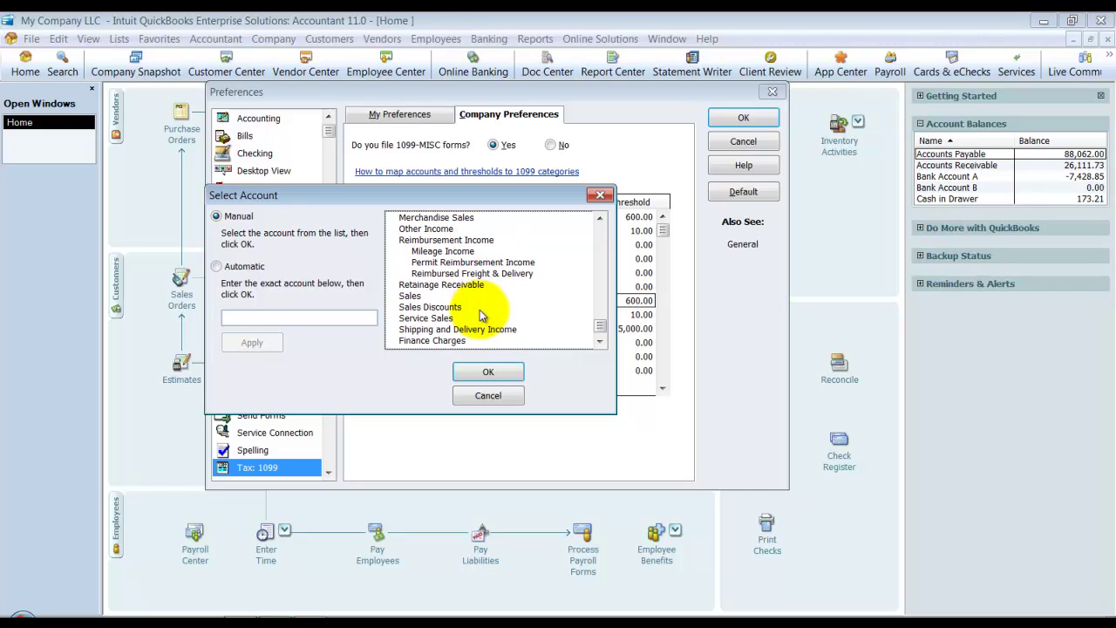
click(491, 372)
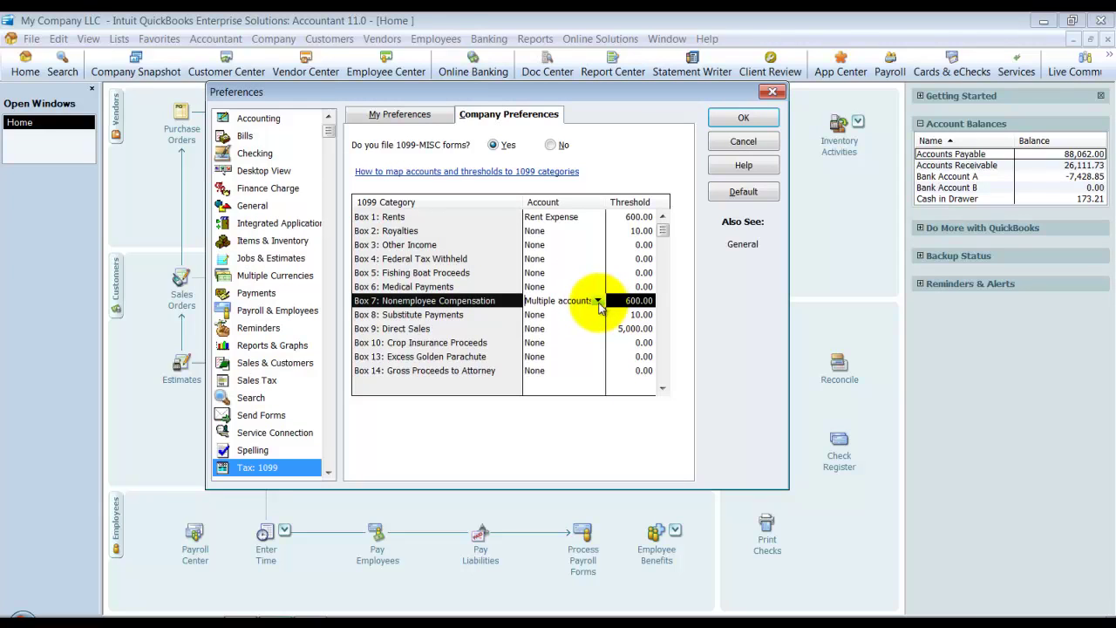
Review the Box 7 multiple-accounts entry and save the 1099 preferences.
click(532, 301)
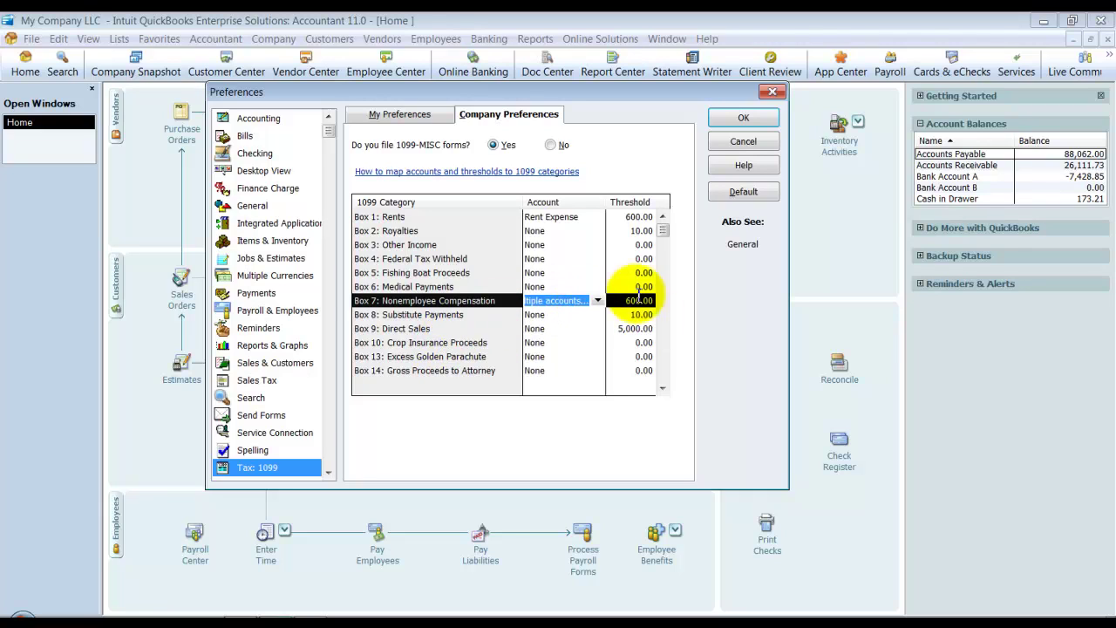
click(748, 118)
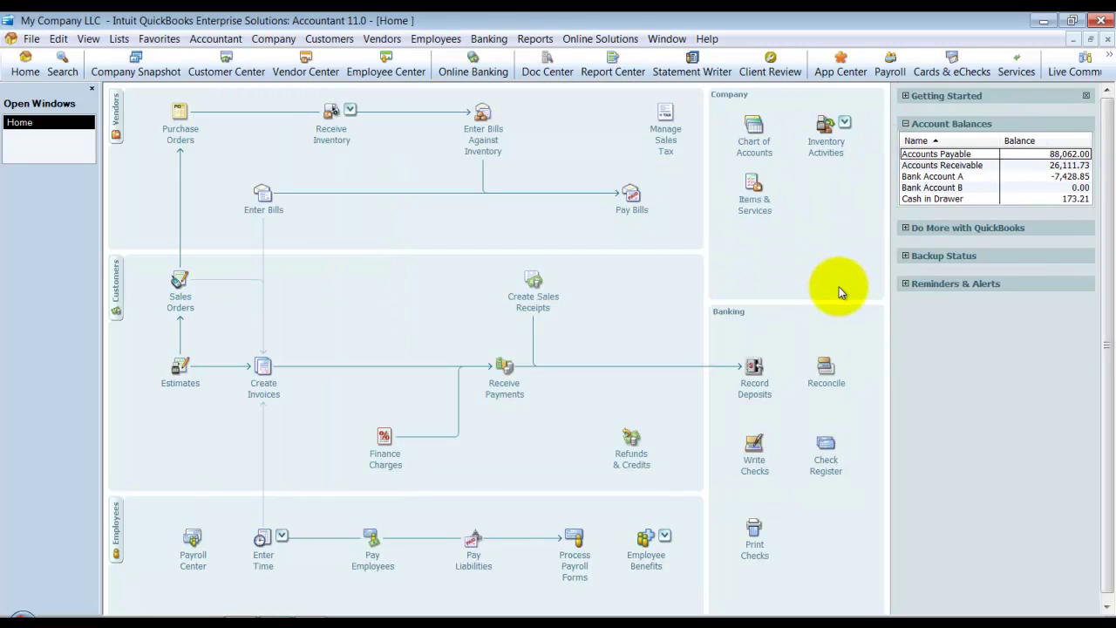